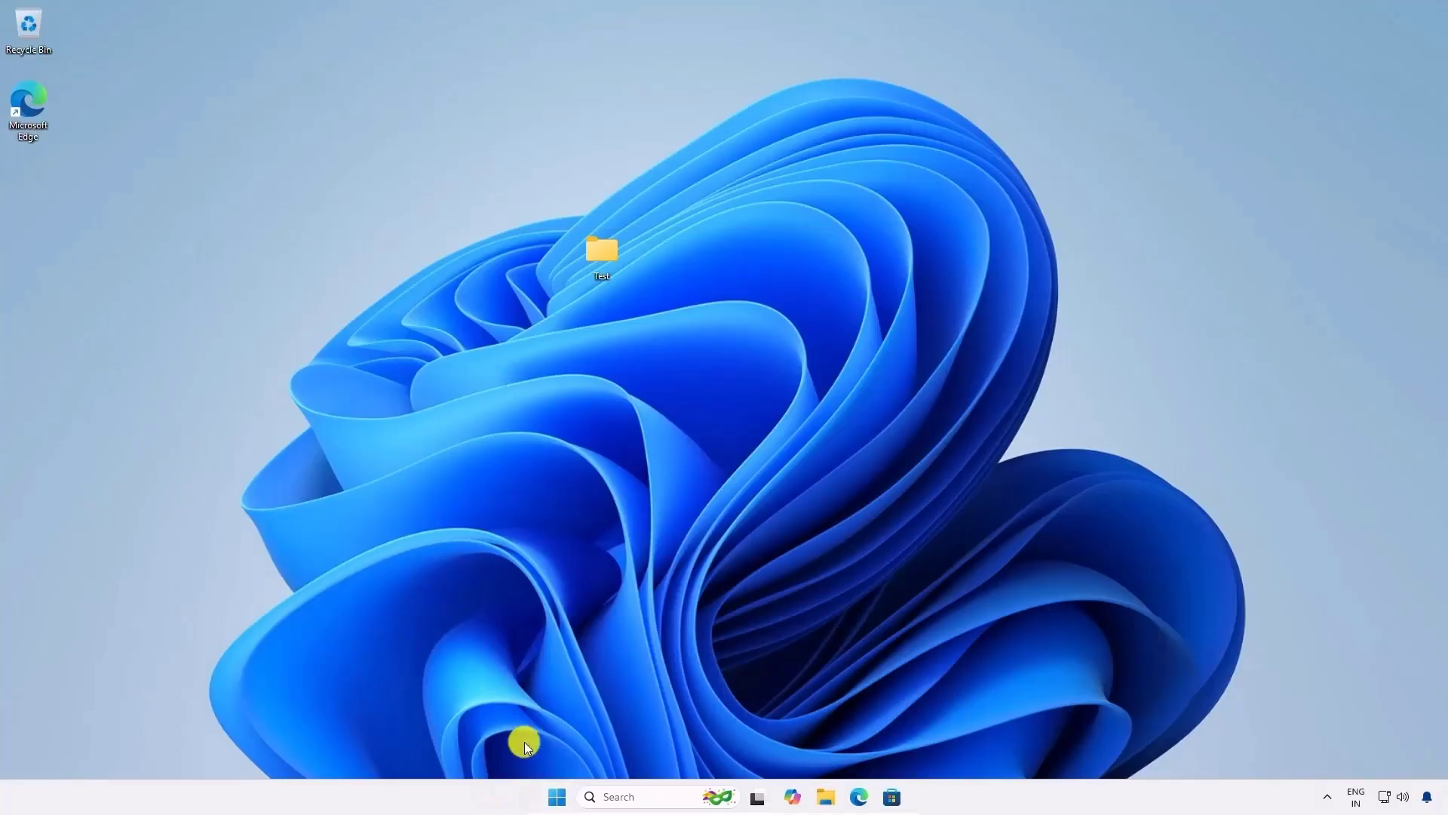
Lock the PC with Win+L, then Shift-restart from the sign-in screen, restarting anyway
{"action": "left_click", "coordinate": [554, 795]}
{"action": "key", "text": "super+l"}
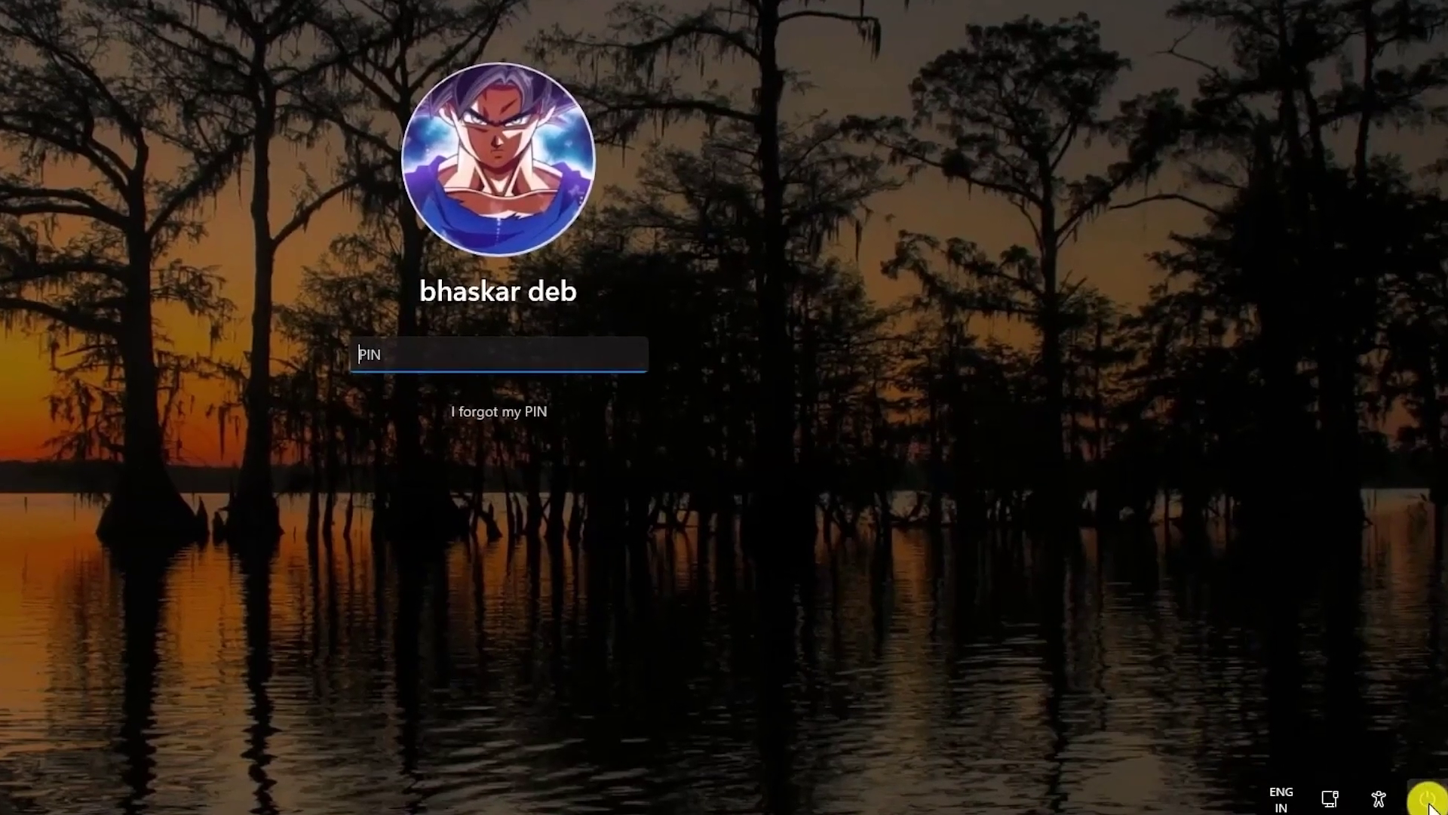
{"action": "left_click", "coordinate": [1416, 802]}
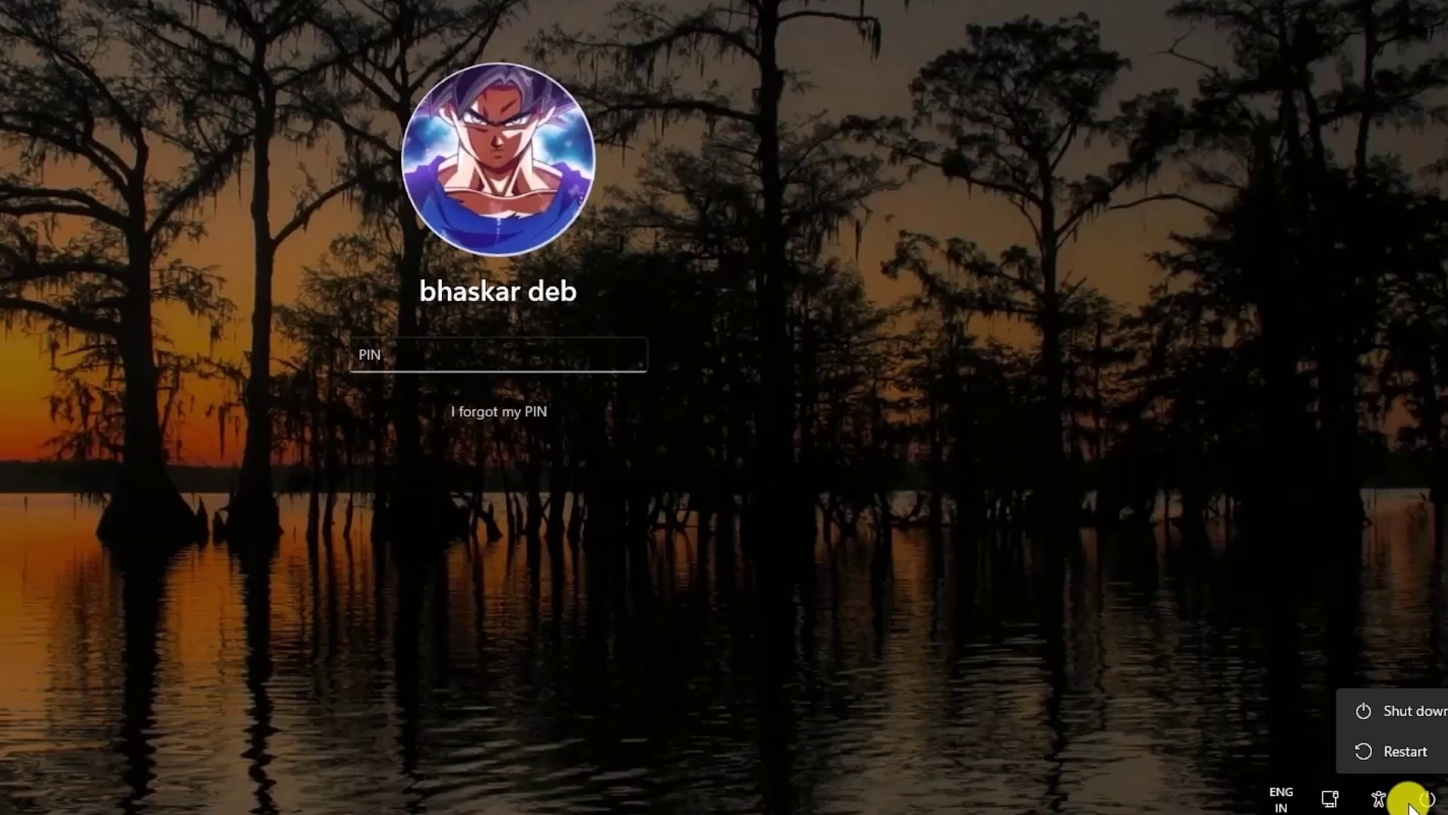
{"action": "left_click", "coordinate": [1391, 742]}
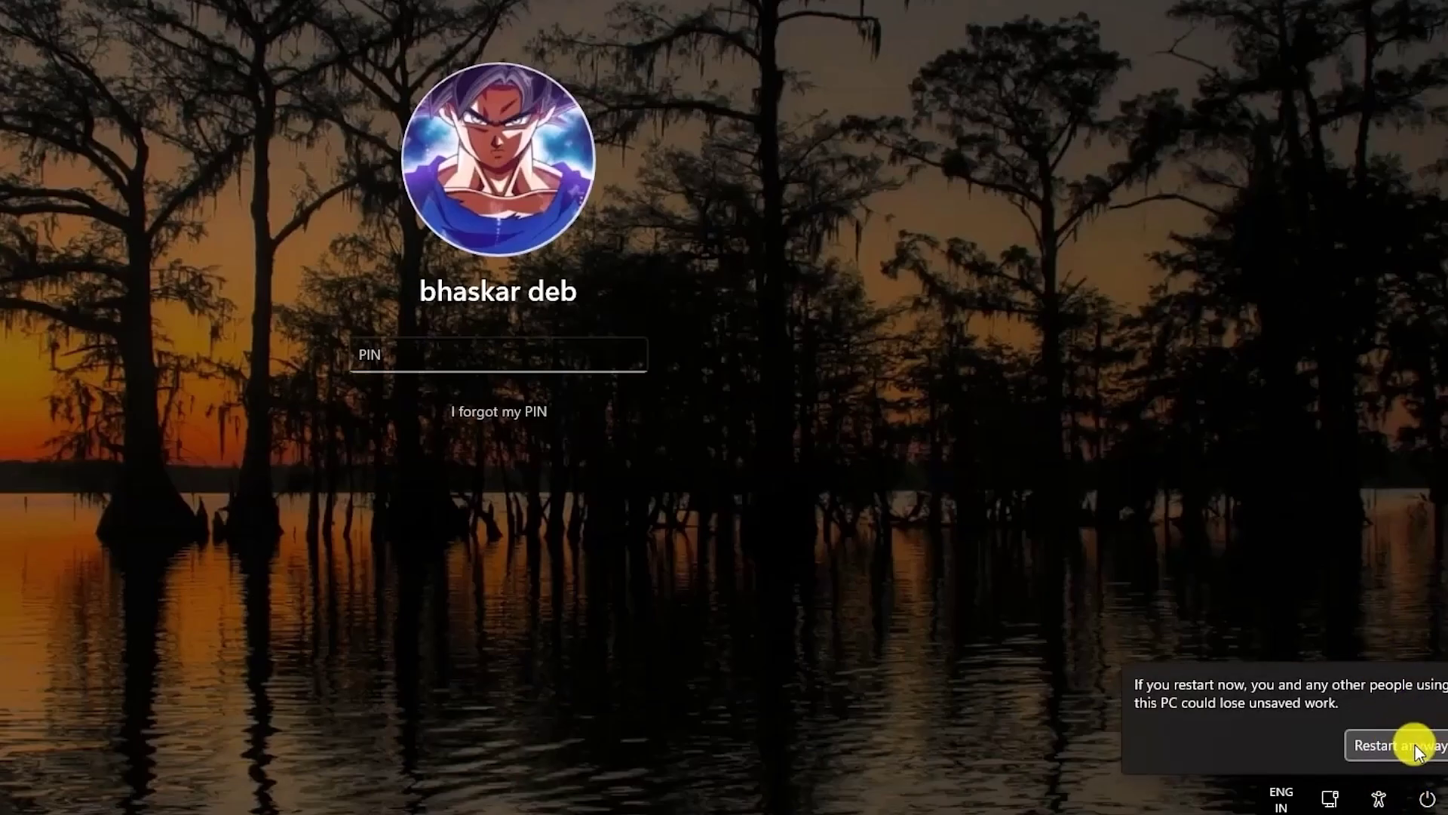
{"action": "left_click", "coordinate": [1402, 744]}
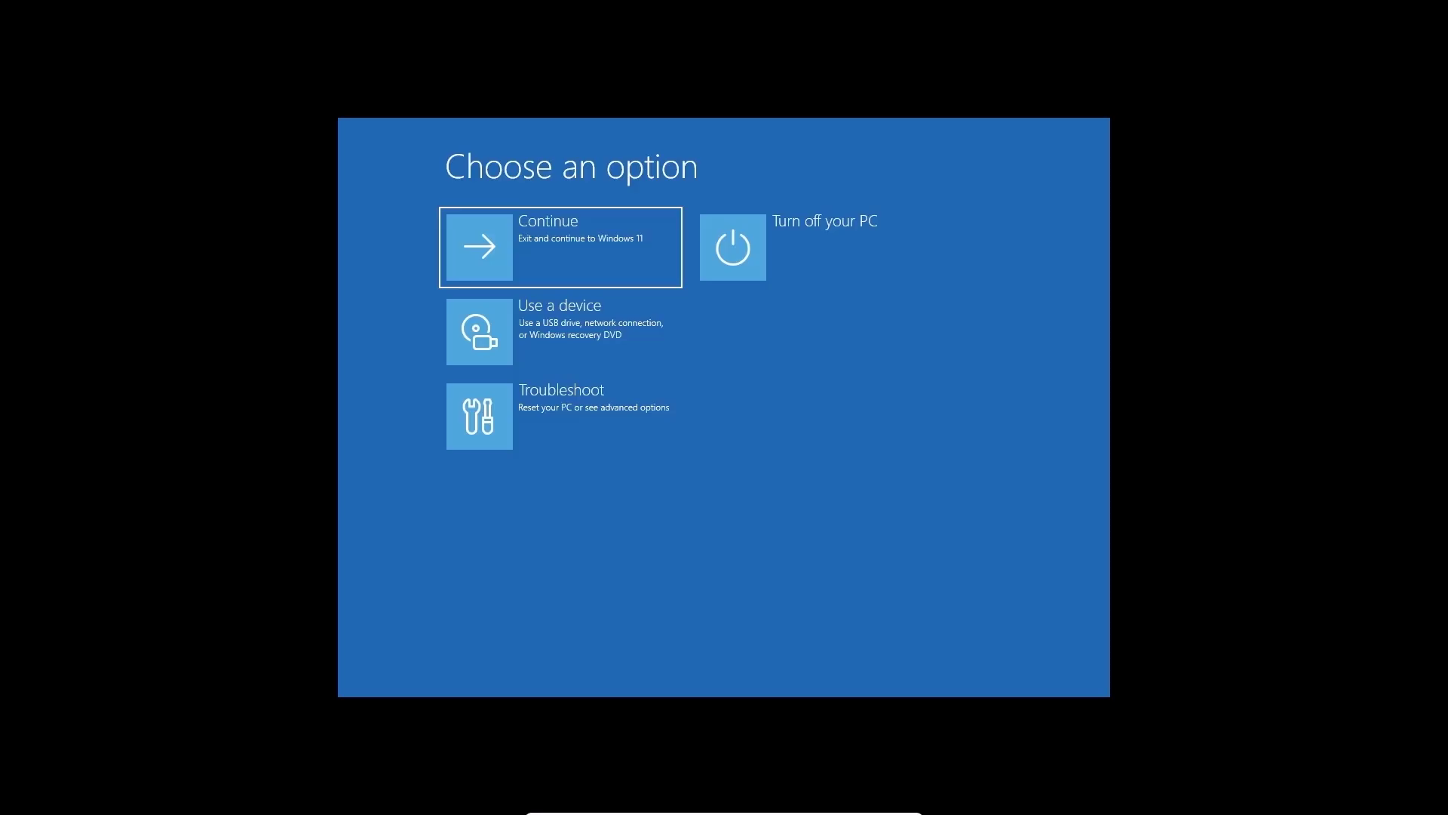
Choose Troubleshoot on the Choose an option screen
{"action": "left_click", "coordinate": [572, 414]}
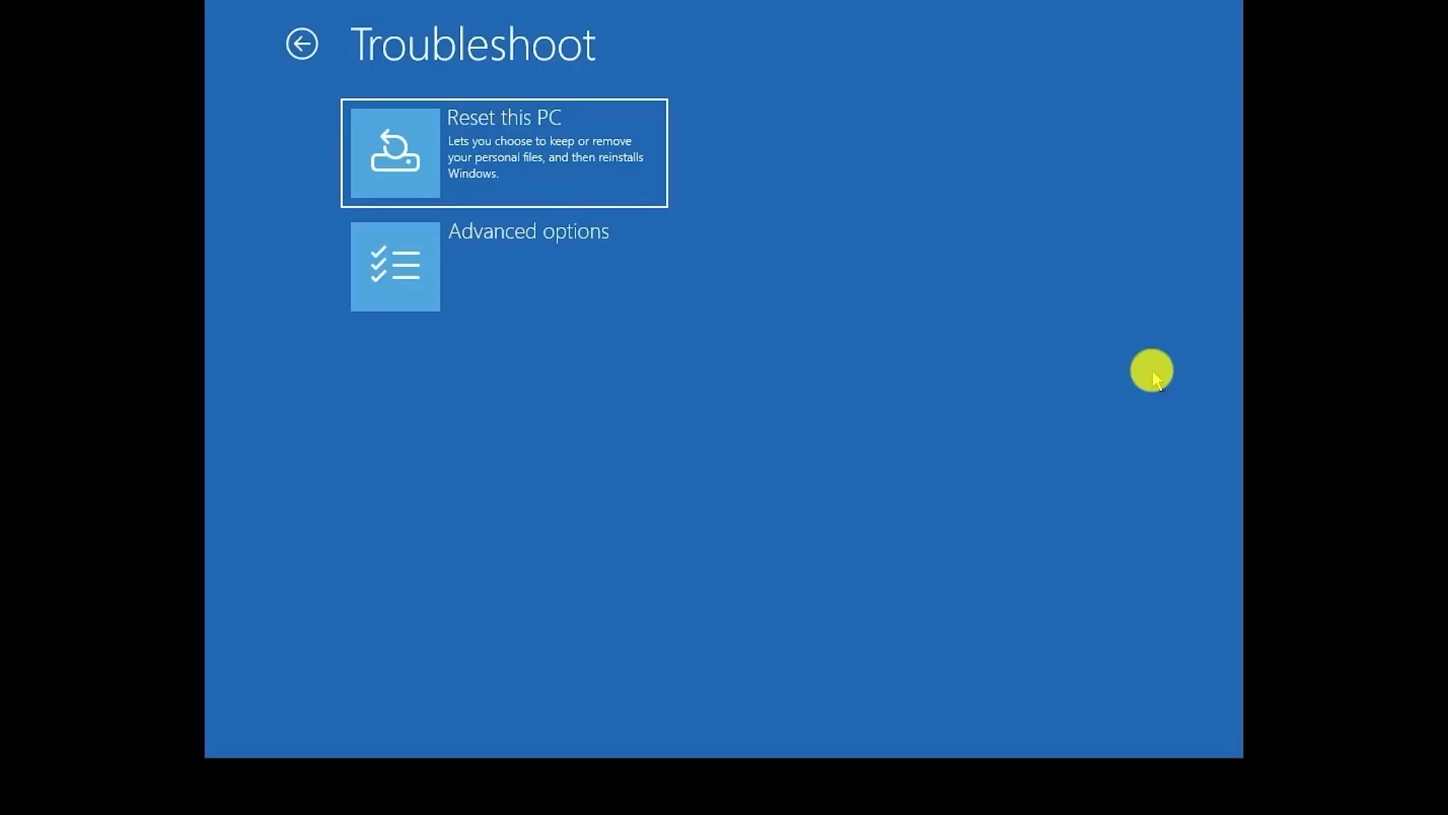
Start Reset this PC with Keep my files and pick reinstalling Windows from this device
{"action": "left_click", "coordinate": [530, 172]}
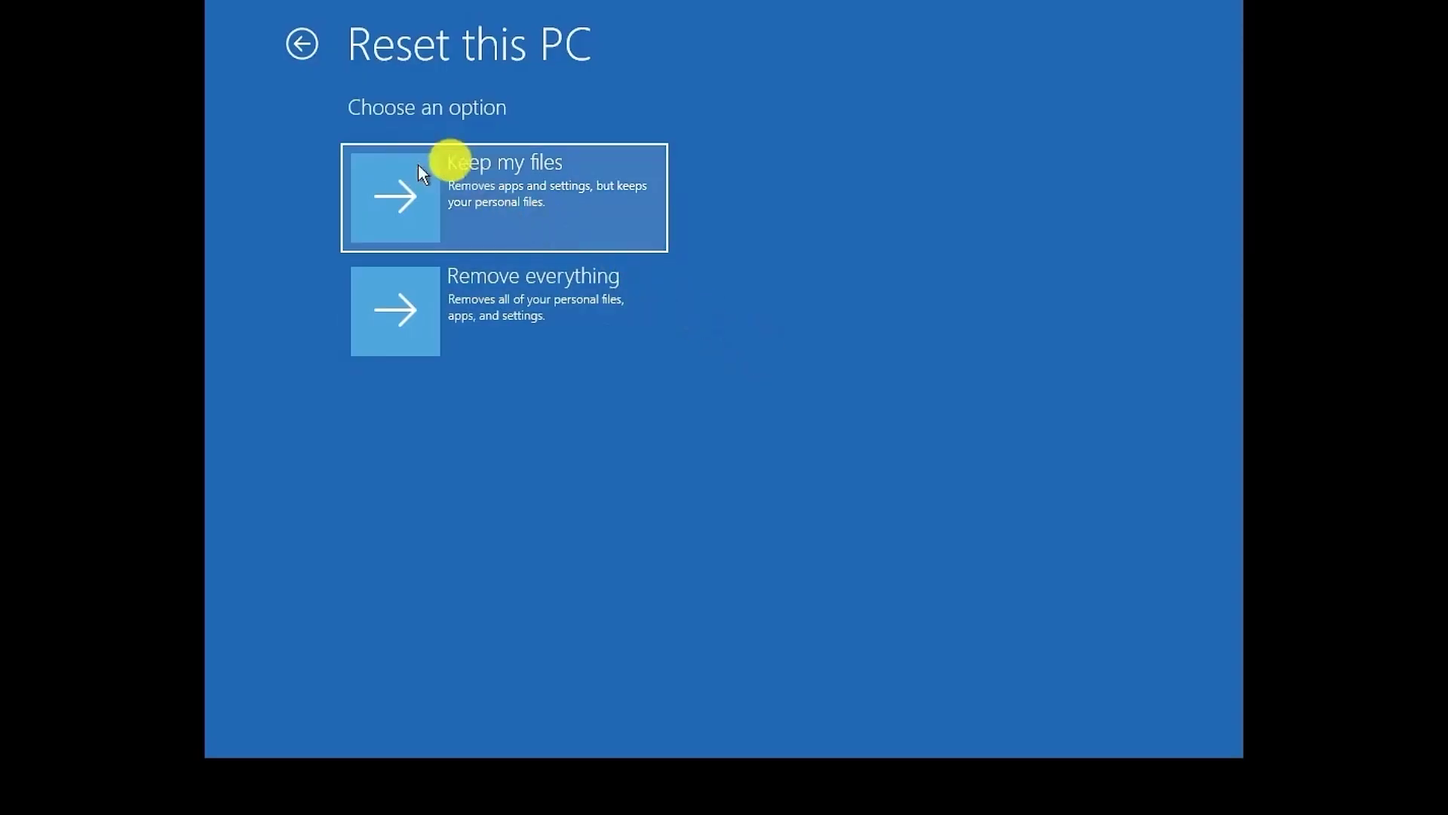
{"action": "left_click", "coordinate": [479, 172]}
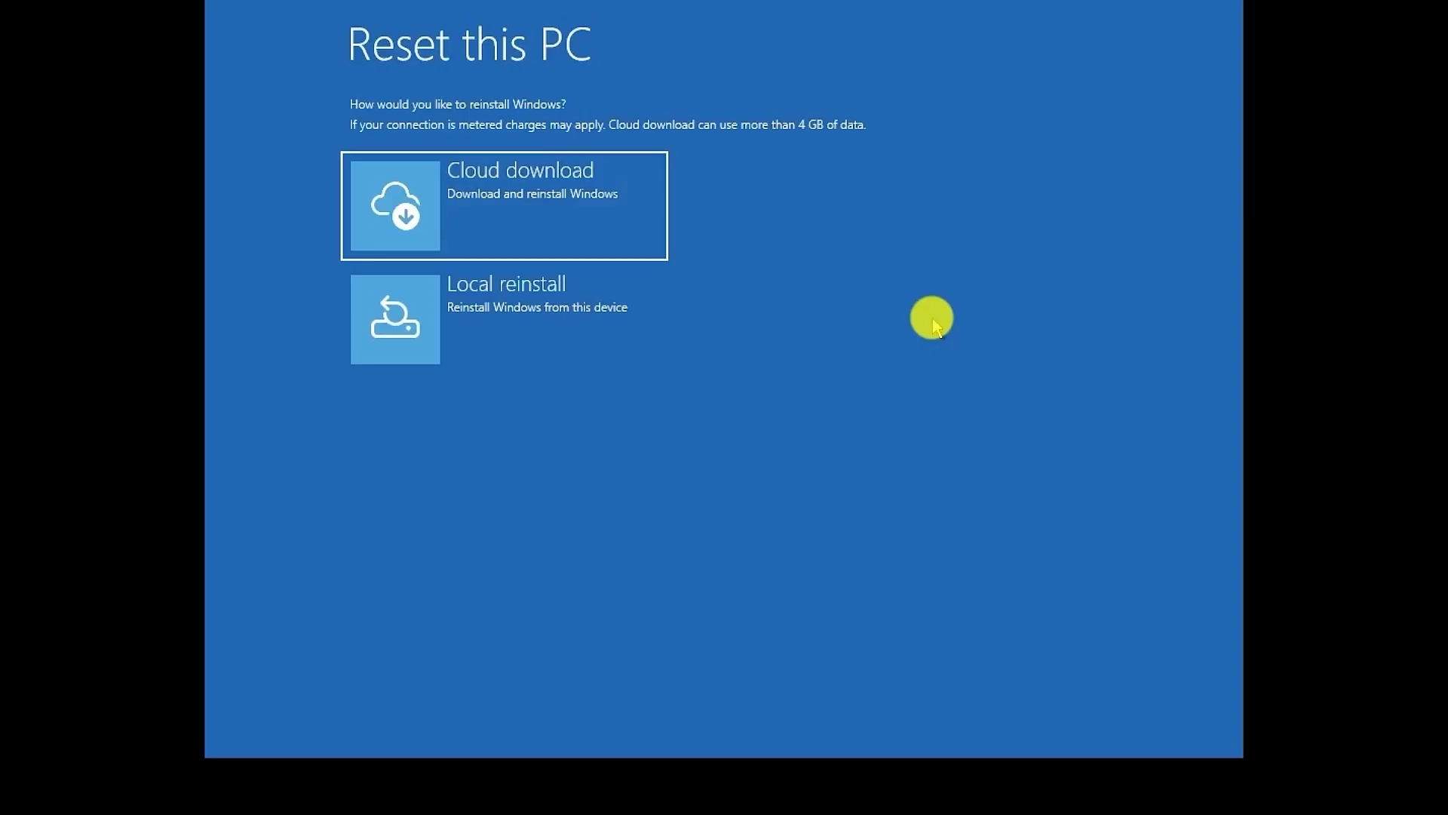
{"action": "left_click", "coordinate": [533, 317]}
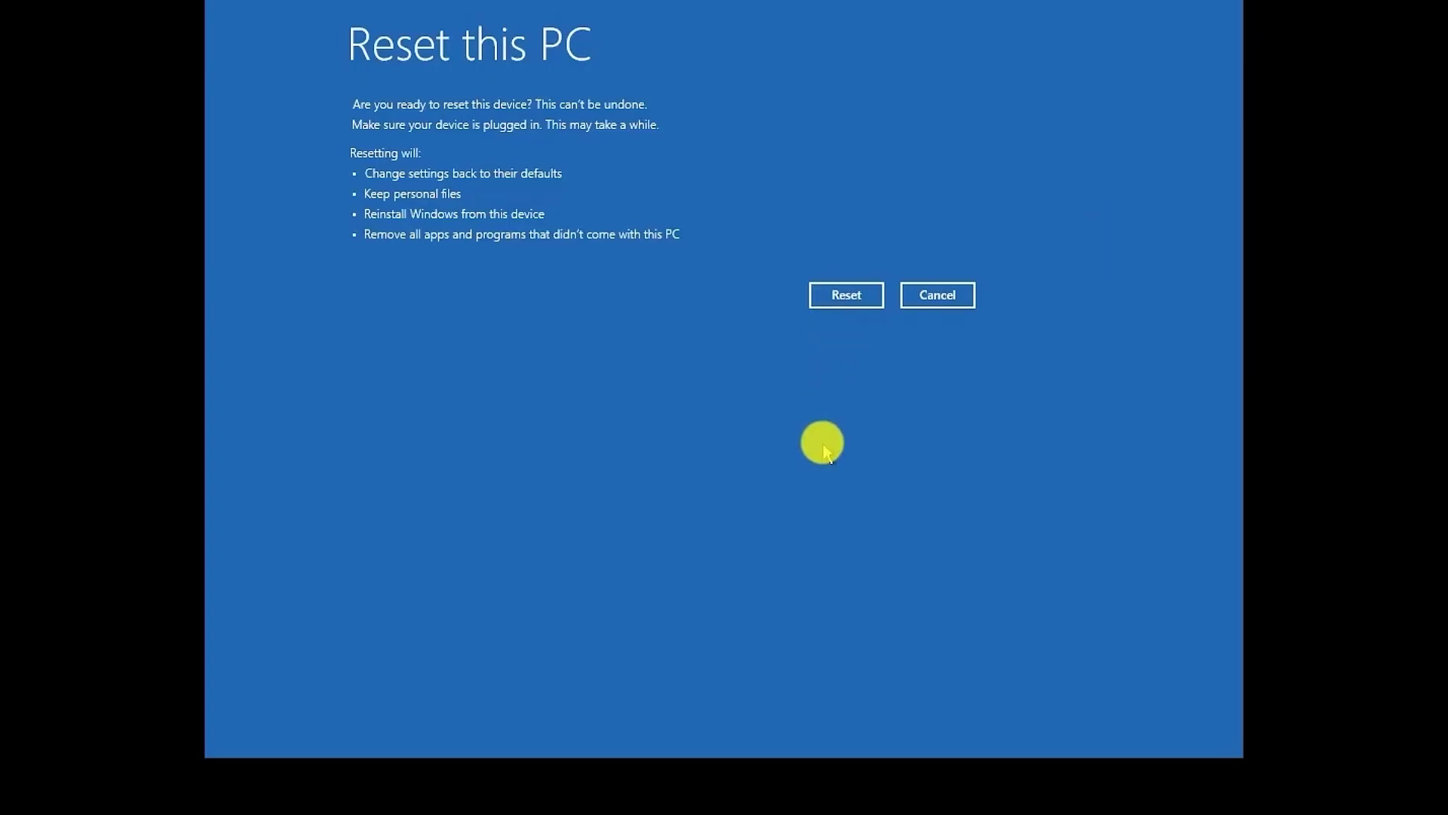
Confirm the local-reinstall reset so Windows begins resetting
{"action": "left_click", "coordinate": [849, 297]}
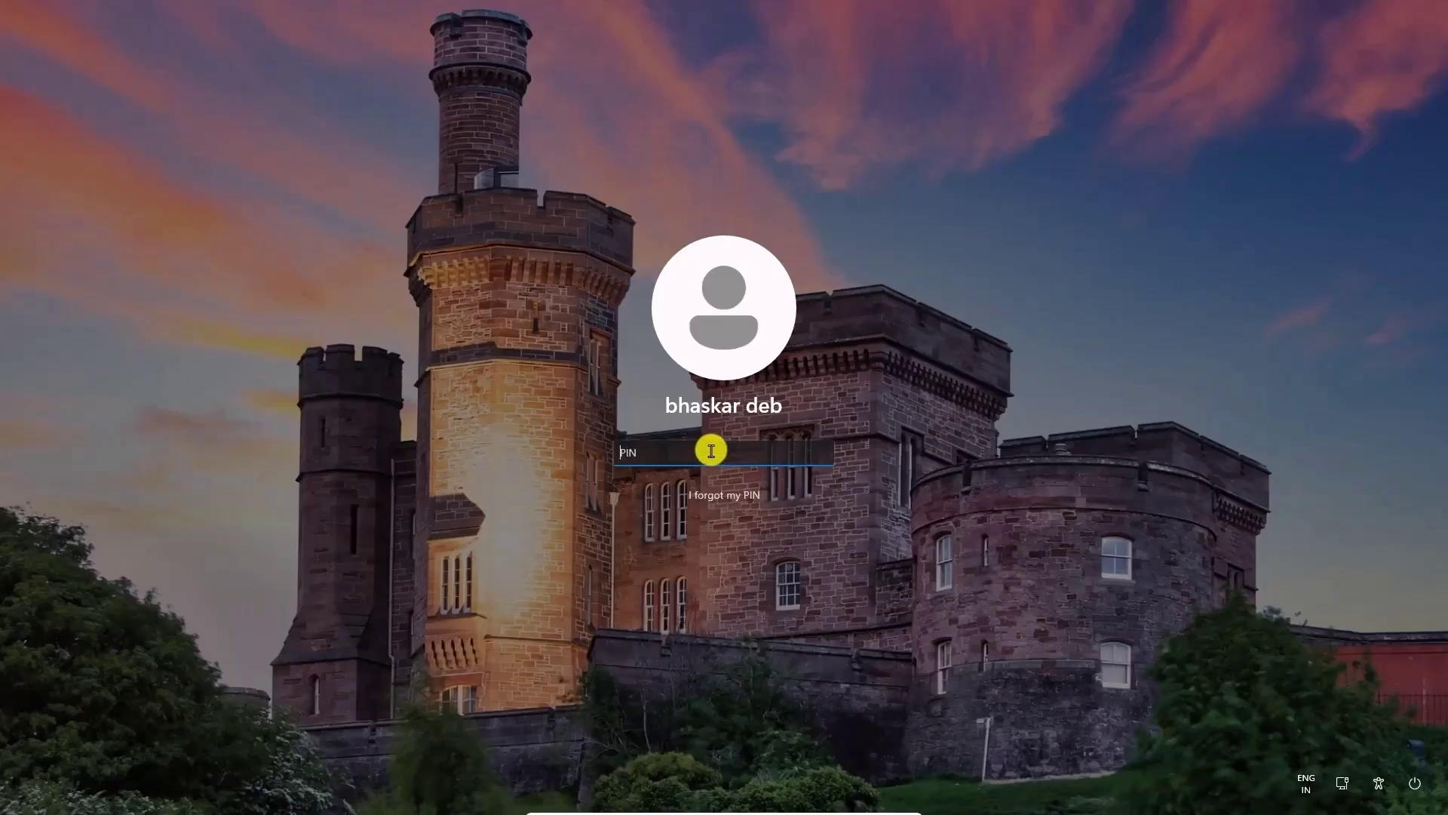
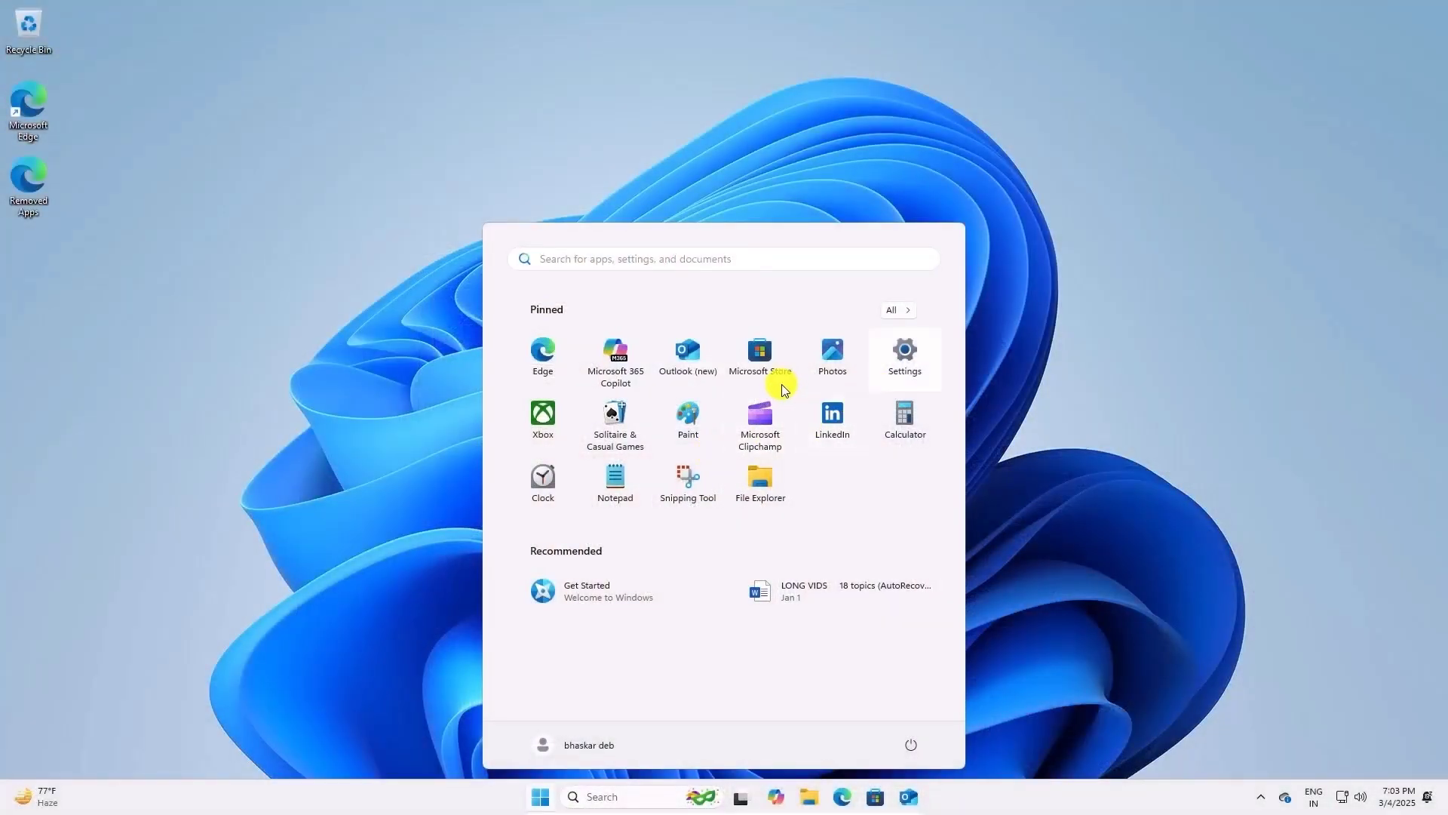
Close Start, box-select then deselect the desktop Test folder, and open the Removed Apps report
{"action": "left_click", "coordinate": [919, 204]}
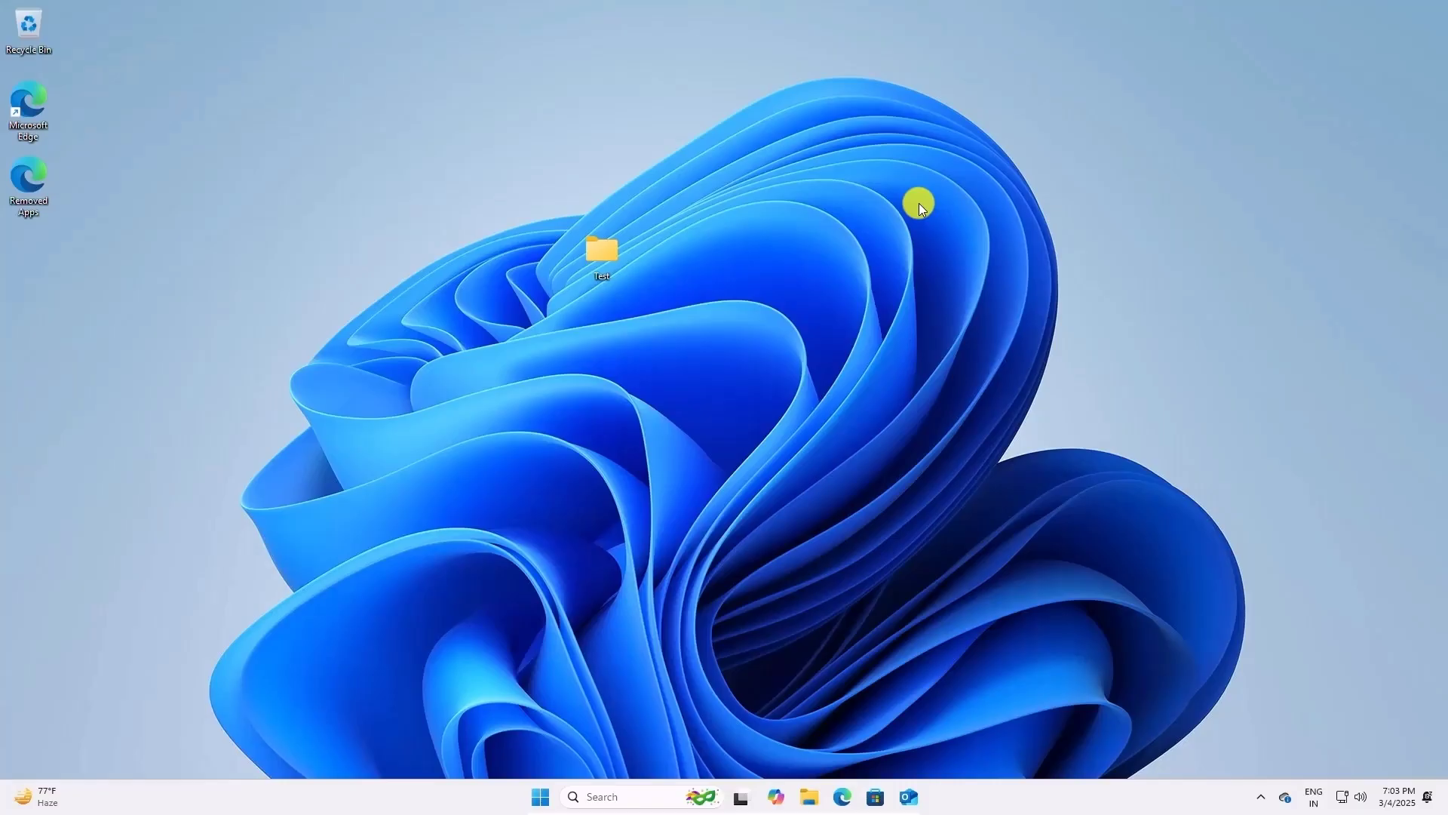
{"action": "left_click_drag", "start_coordinate": [450, 149], "coordinate": [636, 280]}
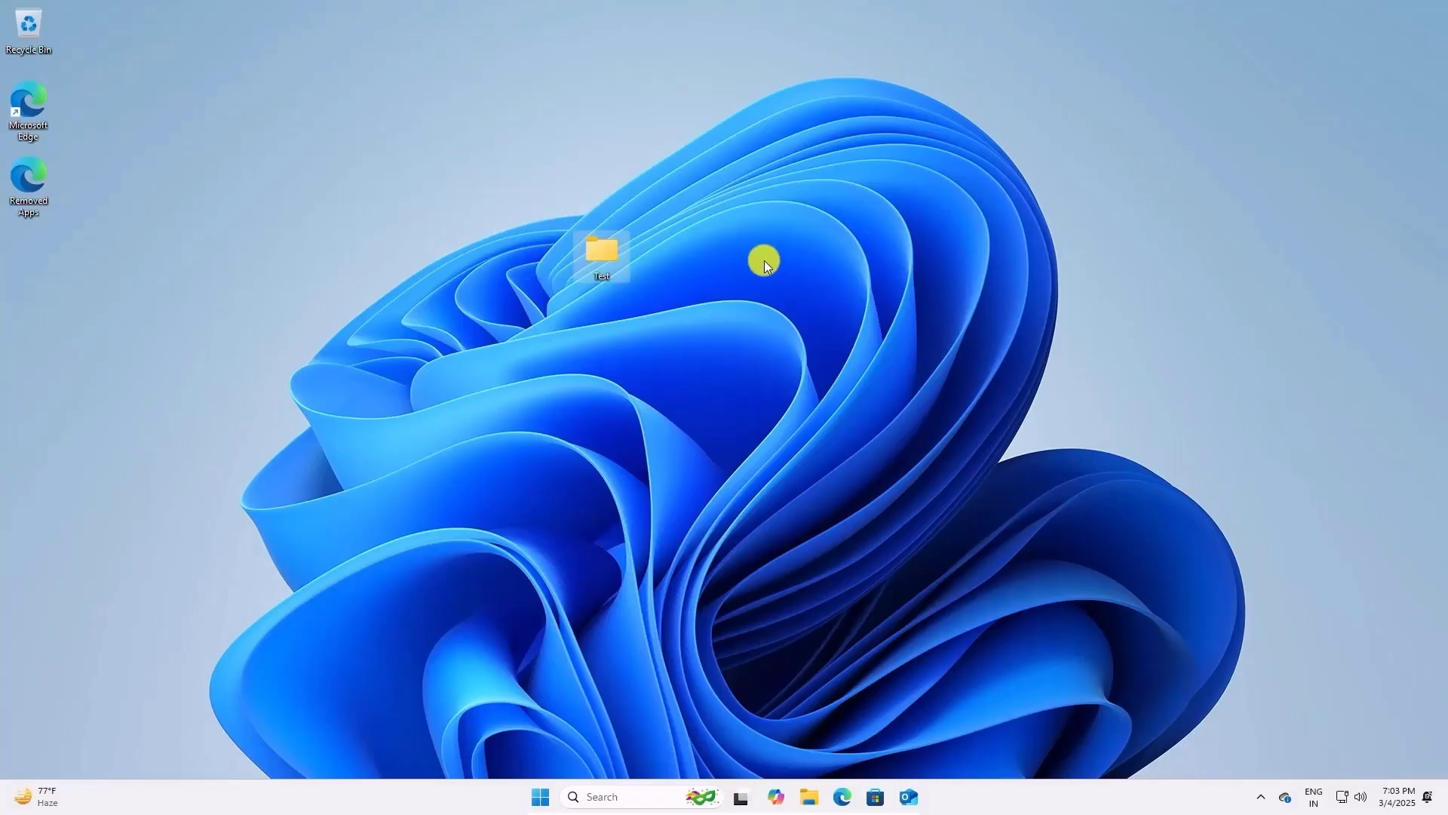
{"action": "left_click", "coordinate": [823, 252]}
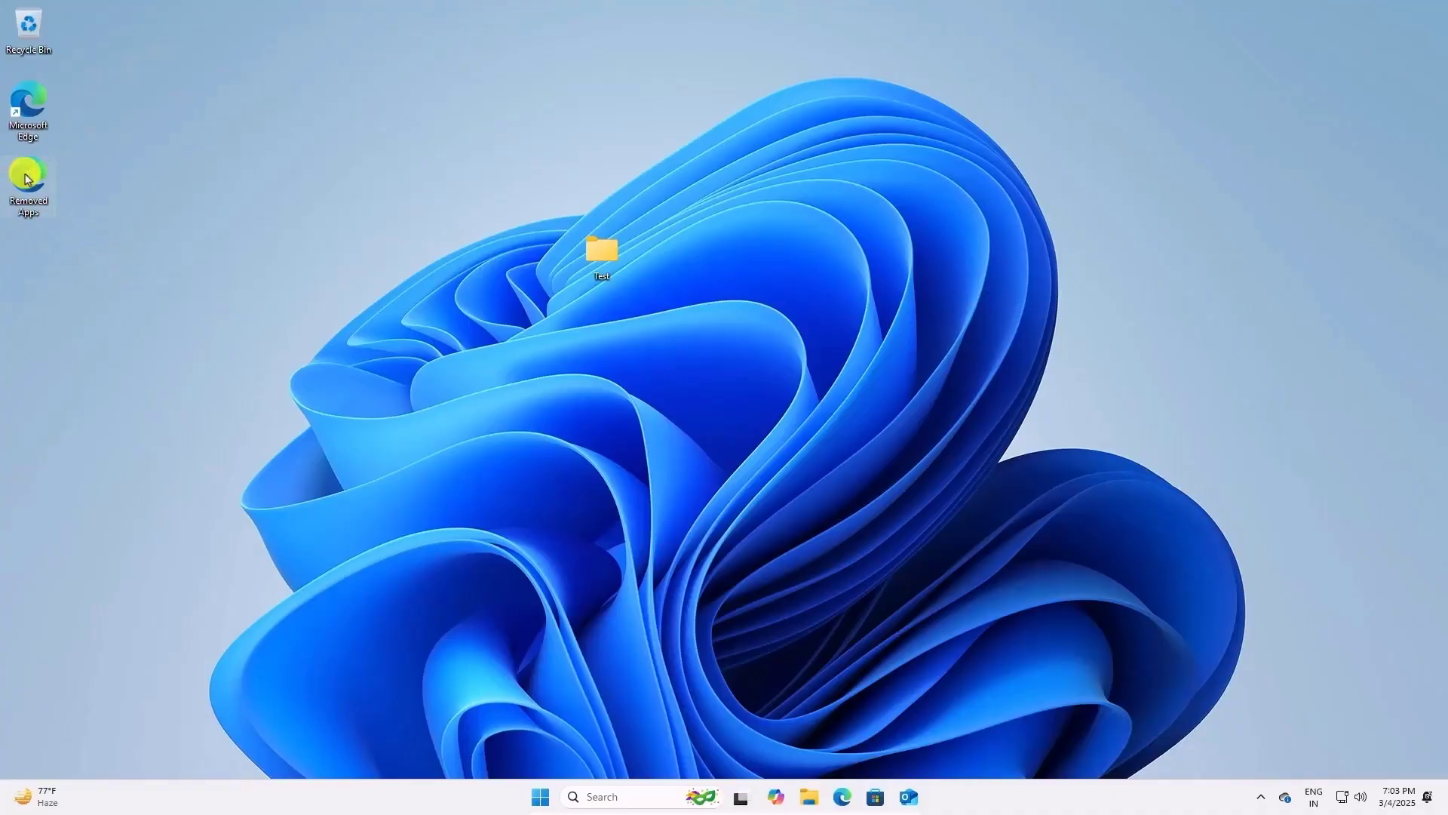
{"action": "mouse_move", "coordinate": [27, 181]}
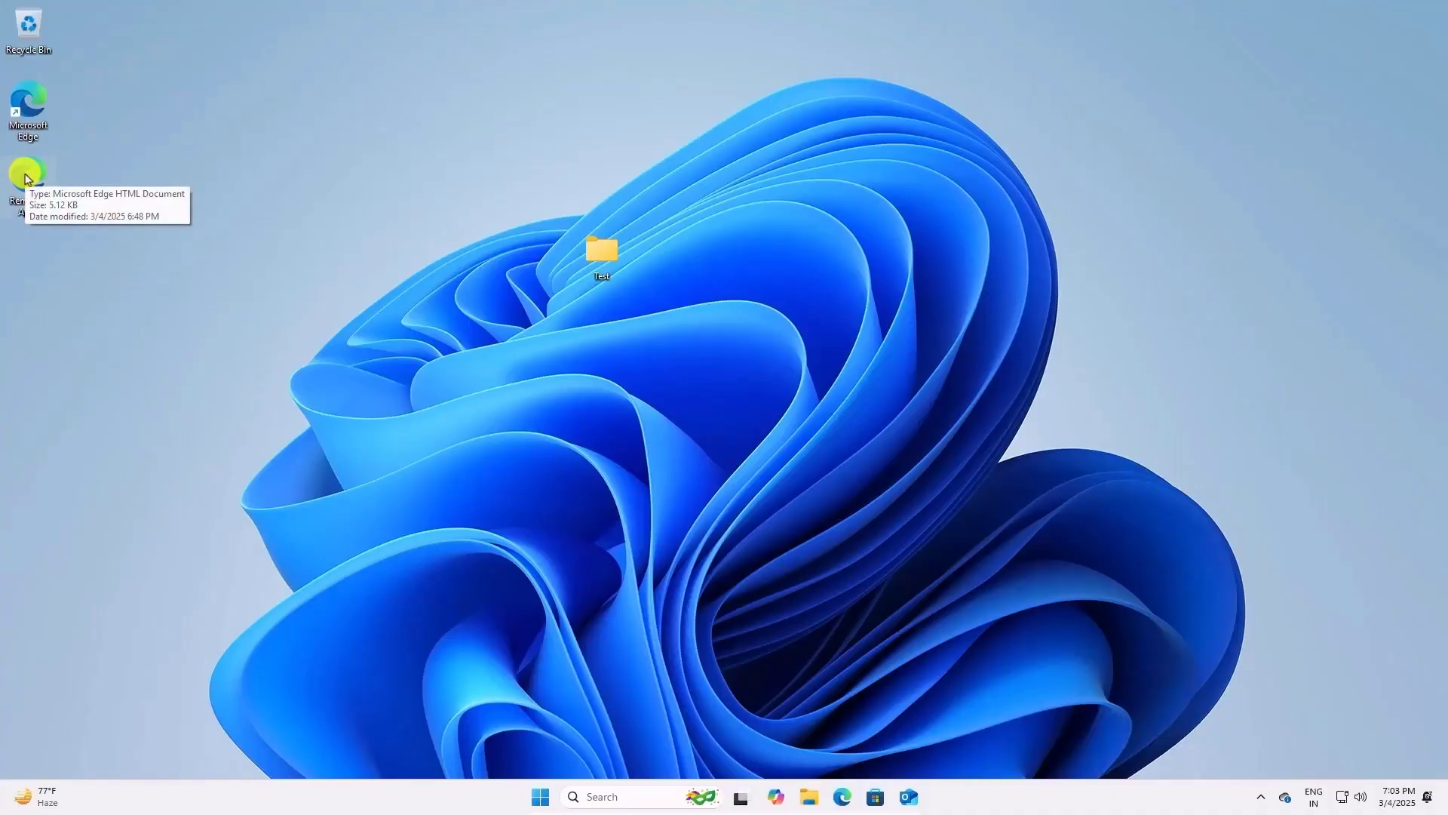
{"action": "double_click", "coordinate": [24, 175]}
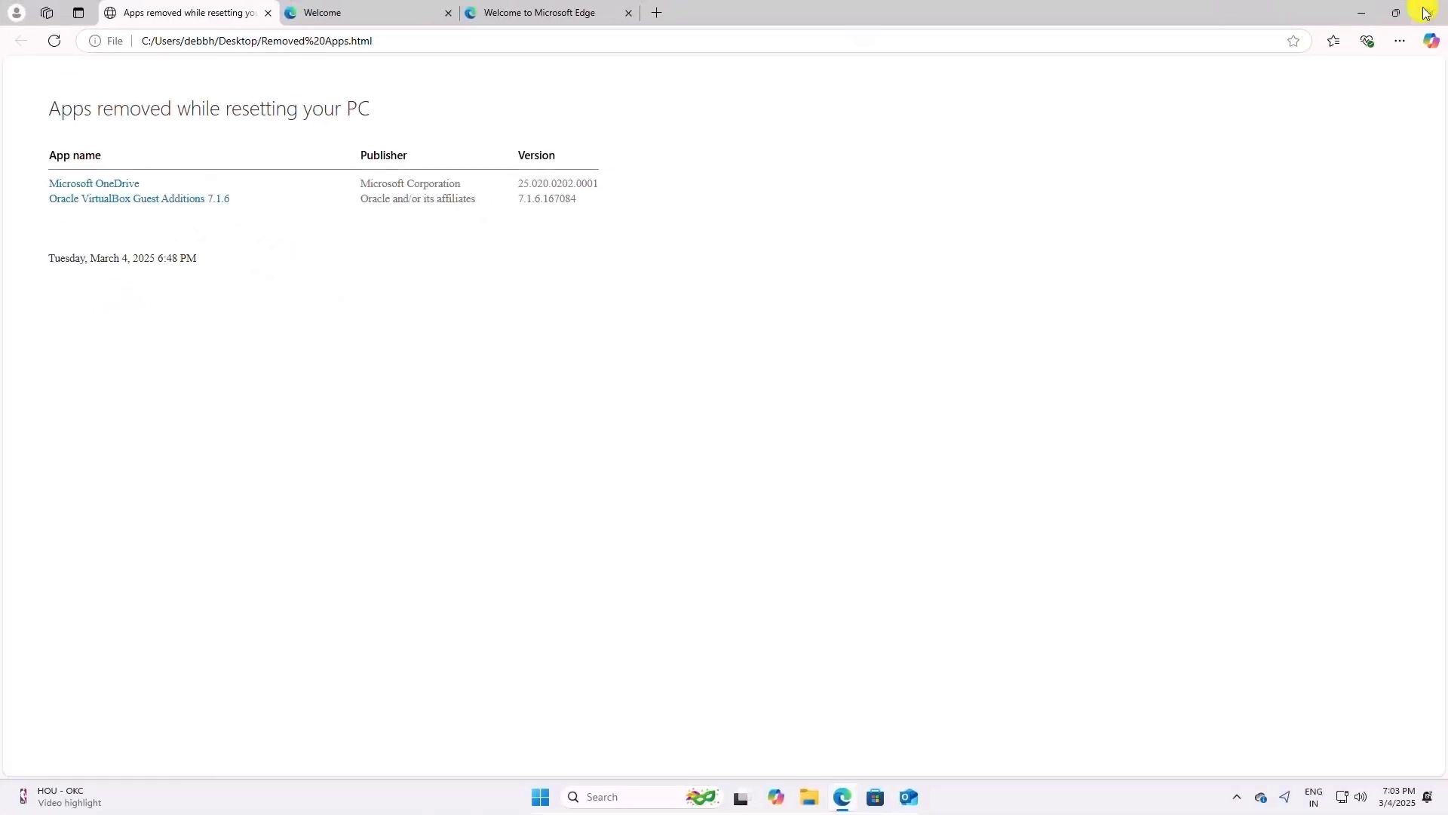
{"action": "left_click", "coordinate": [1424, 13]}
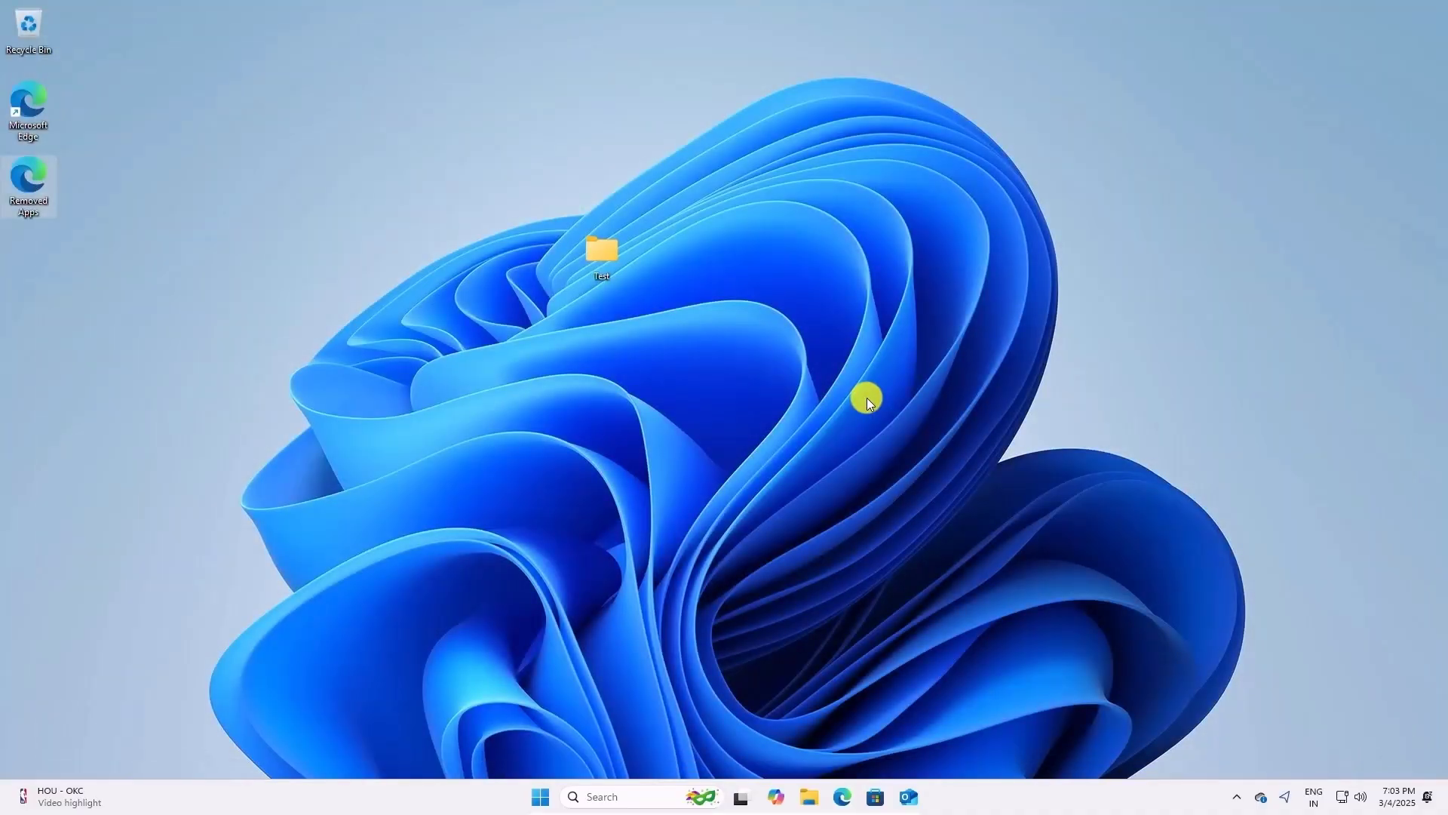